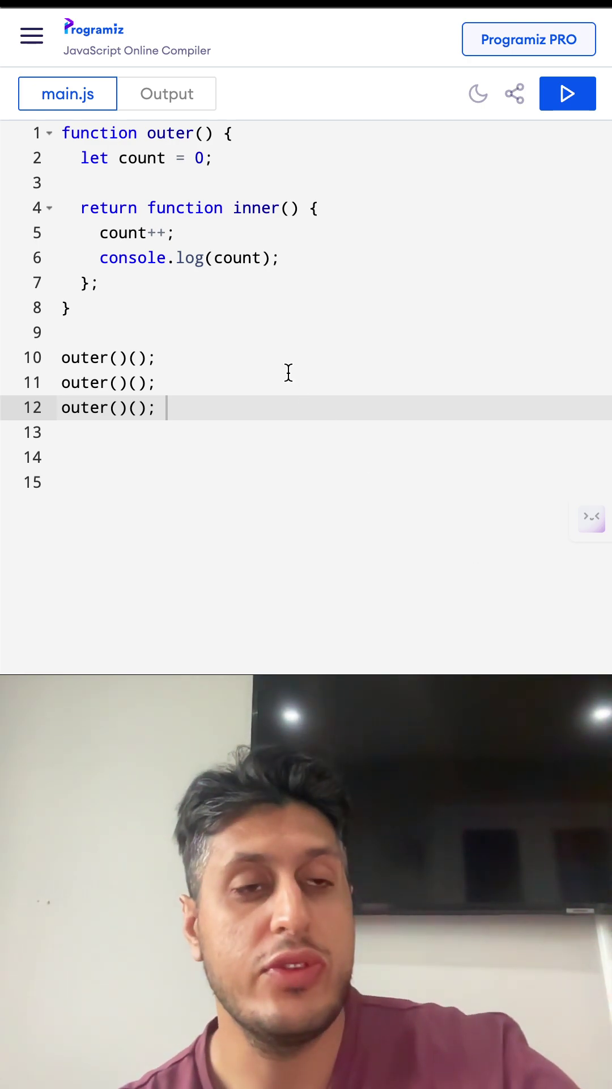
Highlight the let count declaration and the increment and log lines while explaining.
{"action": "double_click", "coordinate": [102, 160]}
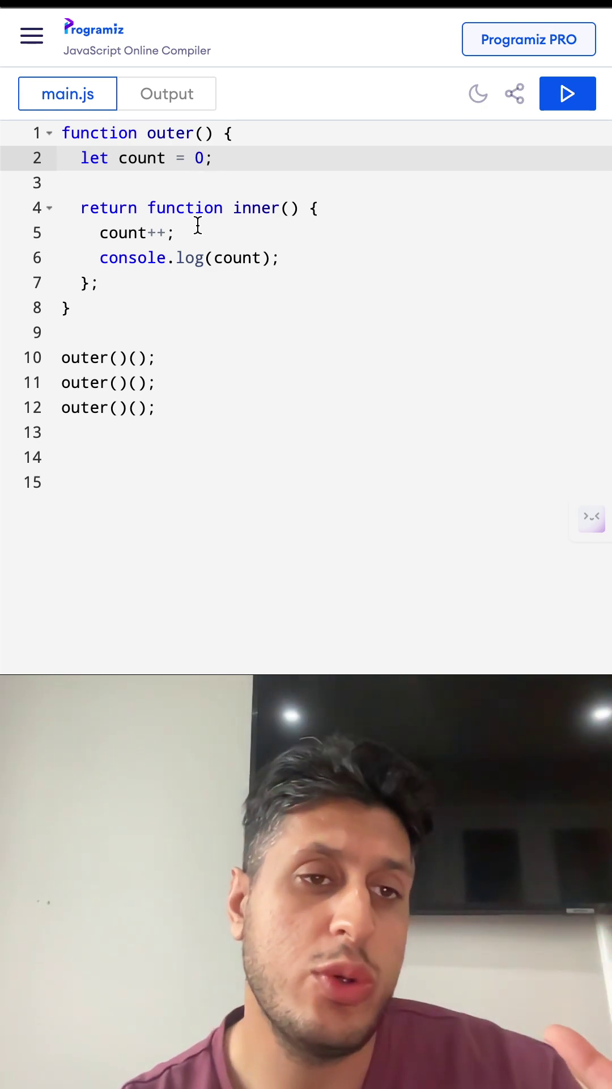
{"action": "left_click_drag", "start_coordinate": [111, 231], "coordinate": [244, 258]}
{"action": "left_click", "coordinate": [244, 257]}
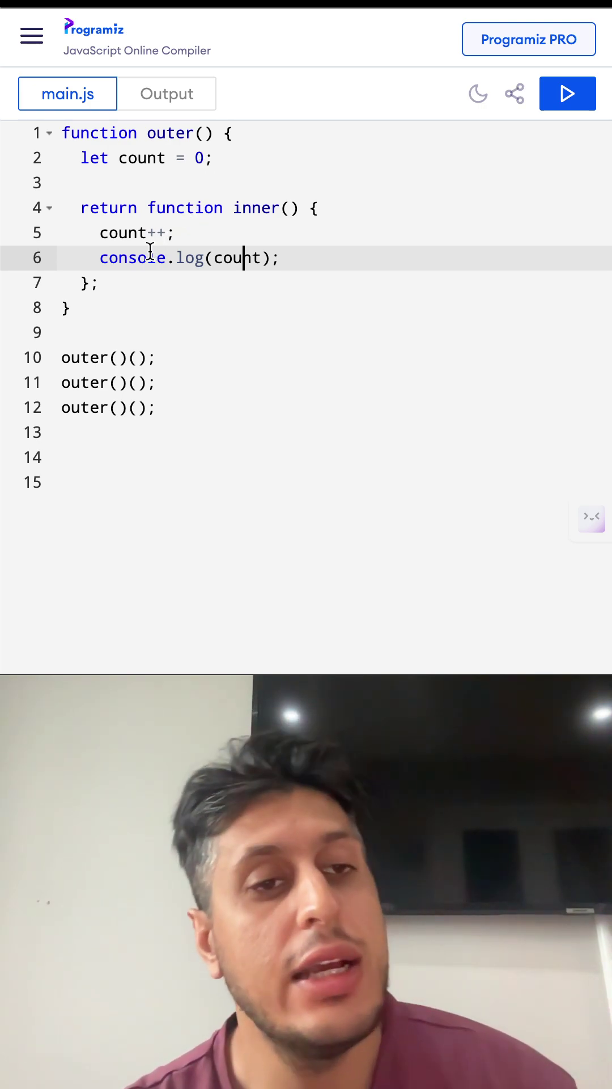
Highlight the outer()() calls and the returned inner function on lines 4–7.
{"action": "left_click", "coordinate": [120, 383]}
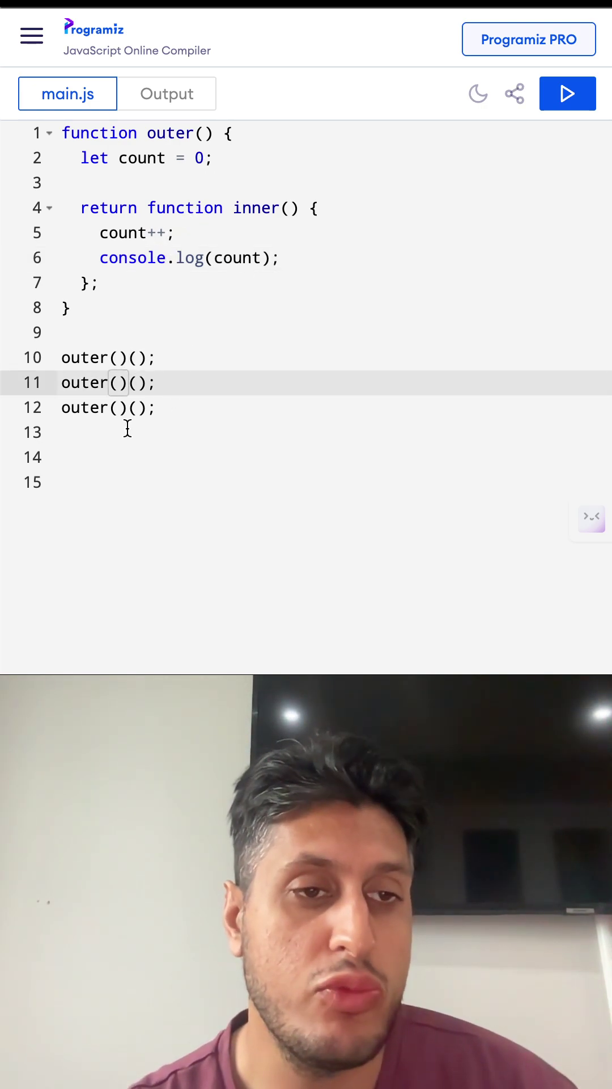
{"action": "mouse_move", "coordinate": [126, 361]}
{"action": "left_mouse_down"}
{"action": "mouse_move", "coordinate": [58, 365]}
{"action": "mouse_move", "coordinate": [47, 136]}
{"action": "left_mouse_up"}
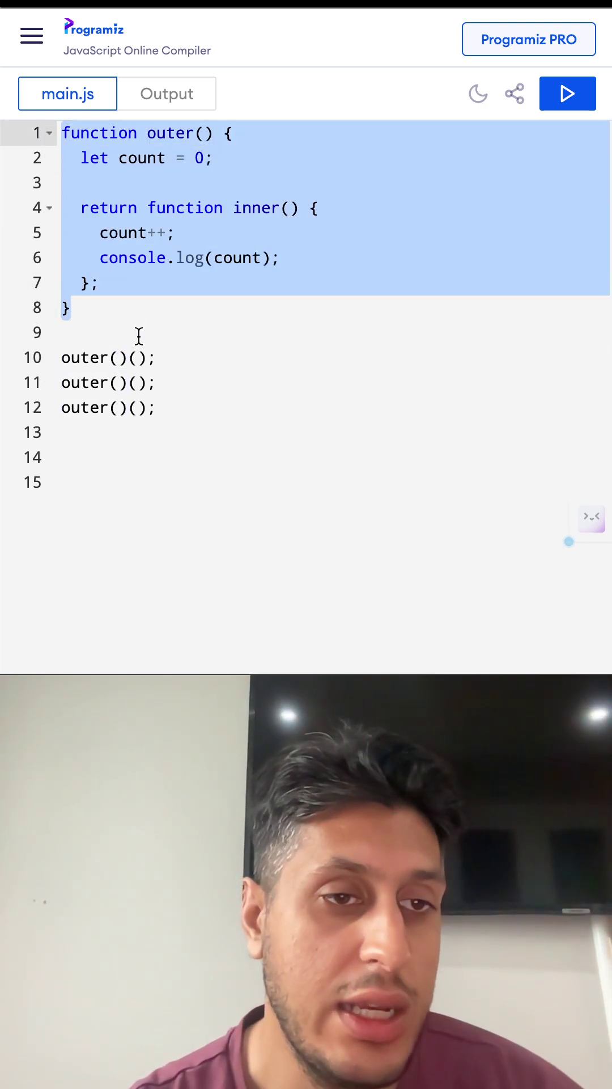
{"action": "left_click", "coordinate": [130, 358]}
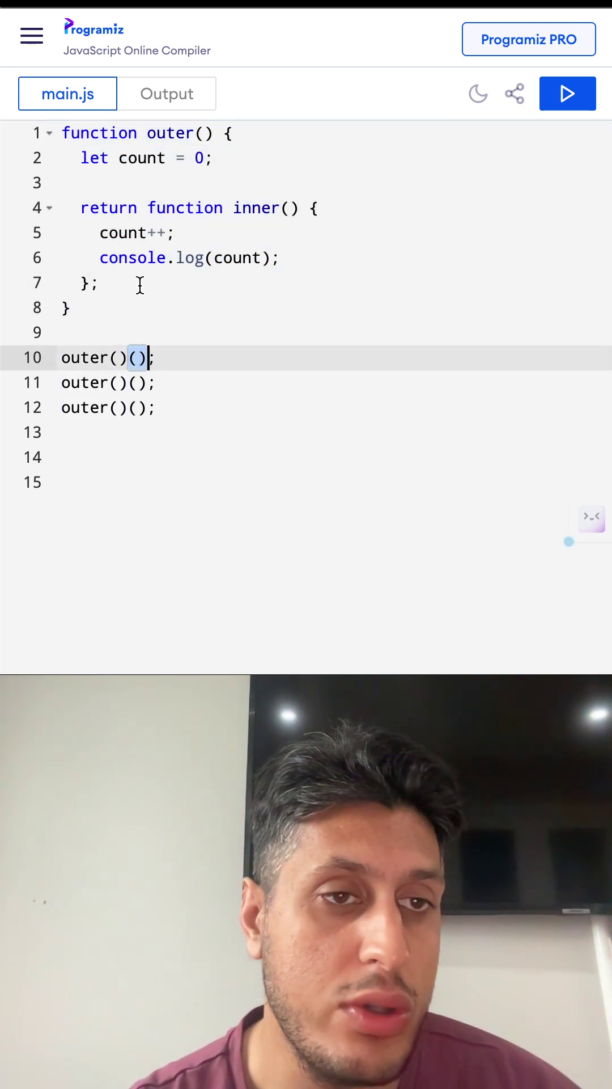
{"action": "left_click_drag", "start_coordinate": [78, 208], "coordinate": [158, 280]}
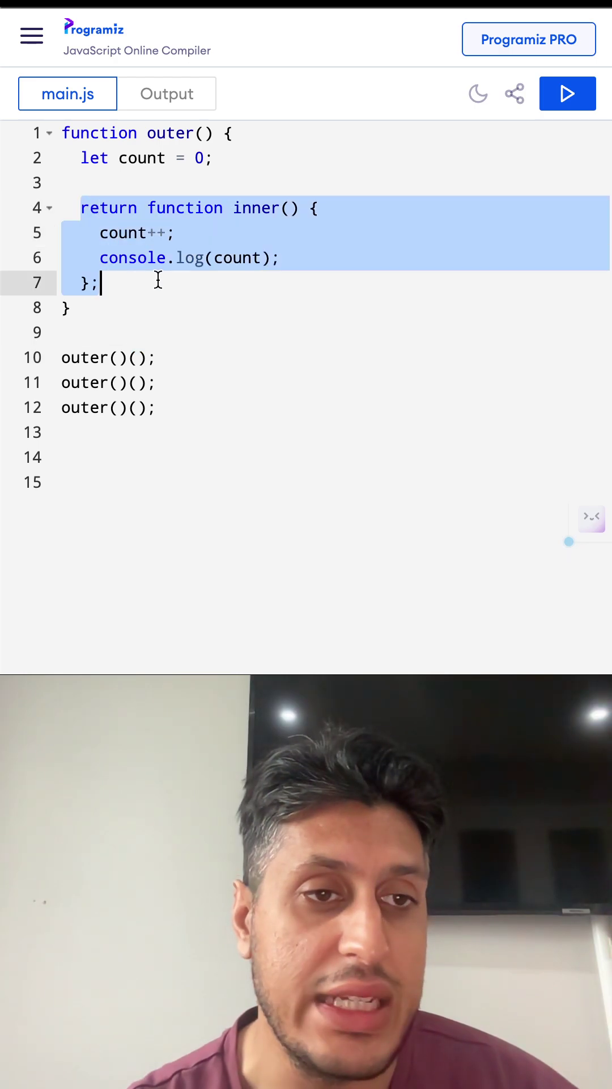
Run the code to show the output 1 1 1, then return to the main.js editor.
{"action": "left_click", "coordinate": [561, 96]}
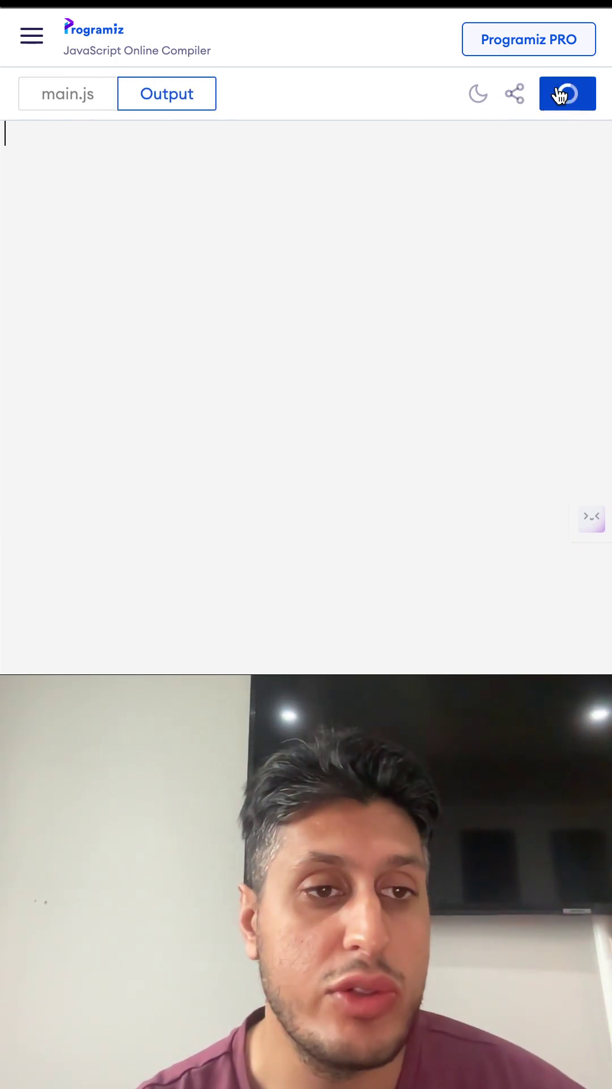
{"action": "left_click", "coordinate": [53, 101]}
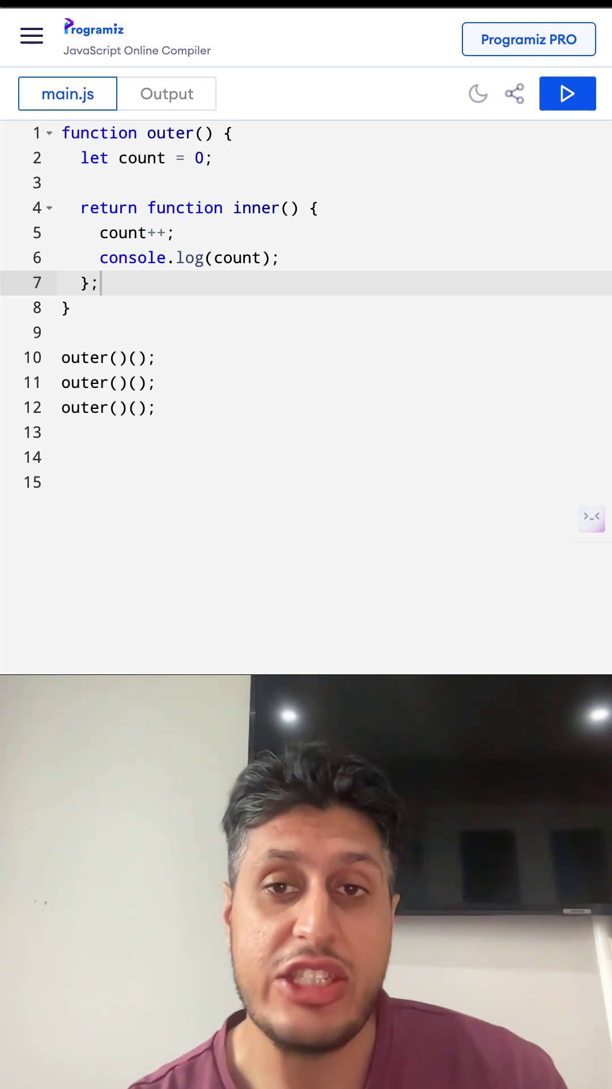
Replace the three outer()() calls with const counter = outer();.
{"action": "left_click", "coordinate": [128, 381]}
{"action": "key", "text": "ctrl+End"}
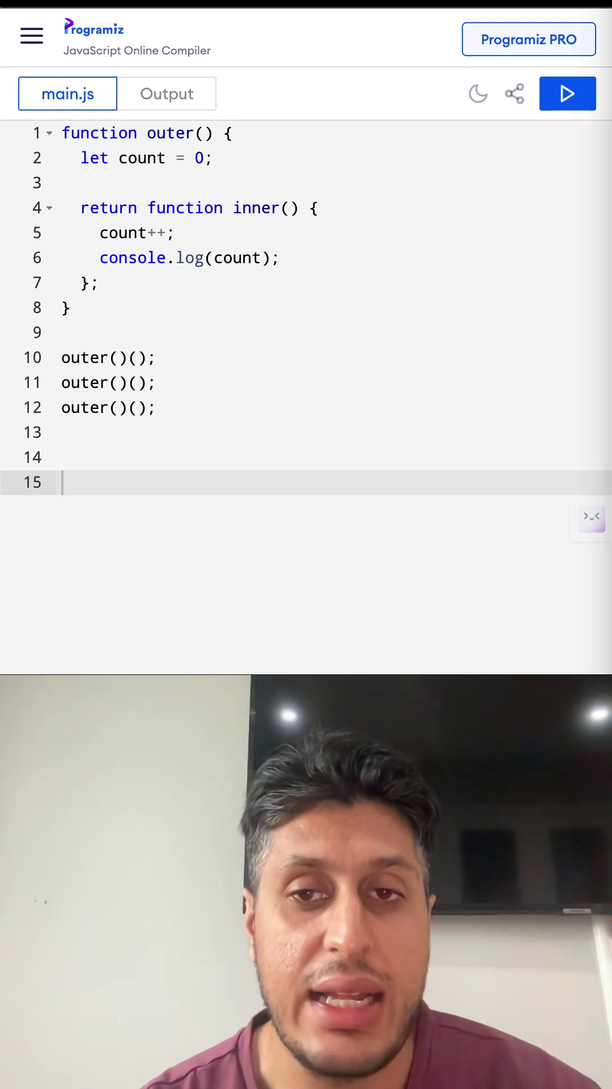
{"action": "left_click_drag", "start_coordinate": [253, 400], "coordinate": [62, 357]}
{"action": "type", "text": "const co"}
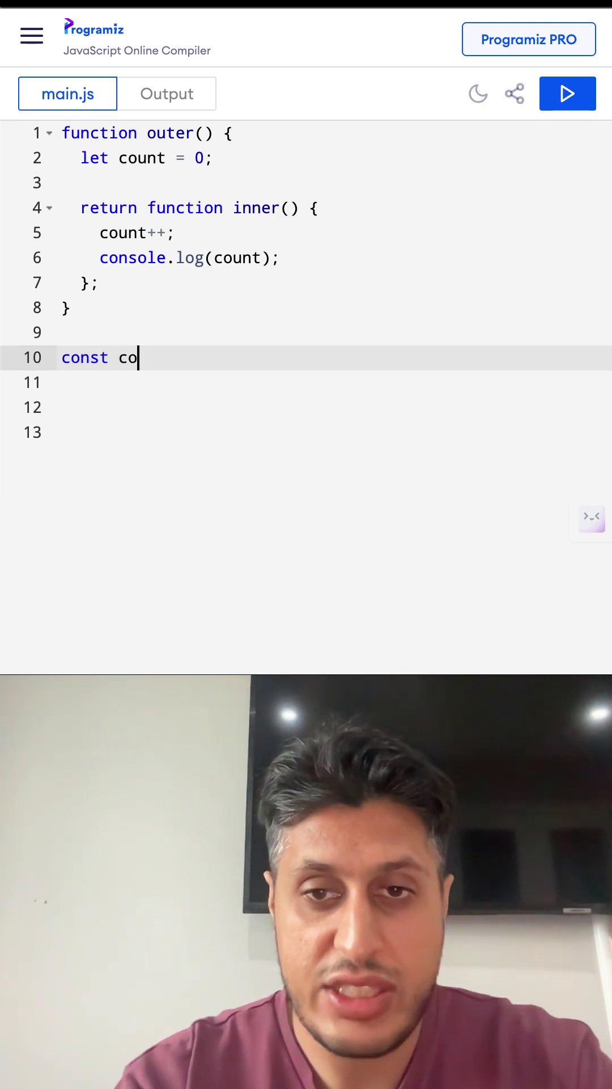
{"action": "type", "text": "unter = o"}
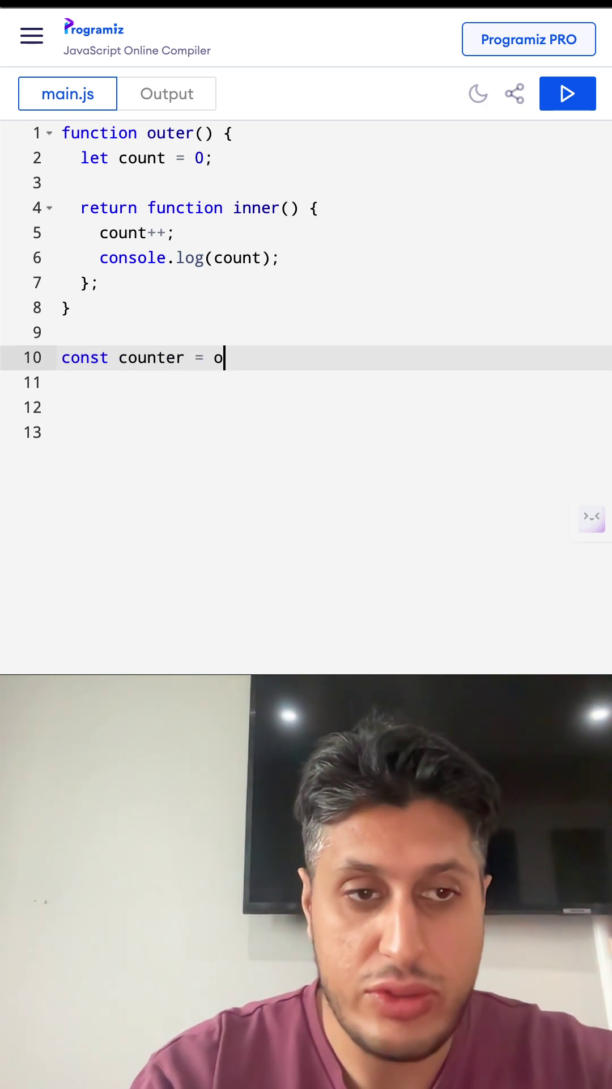
{"action": "type", "text": "uter()"}
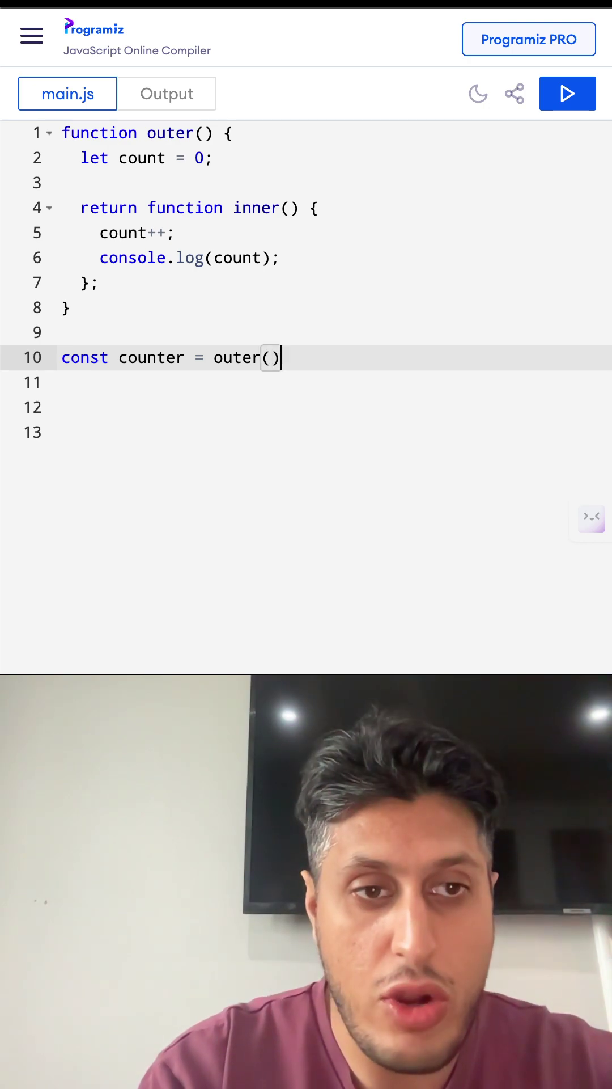
{"action": "type", "text": ";"}
{"action": "key", "text": "Return"}
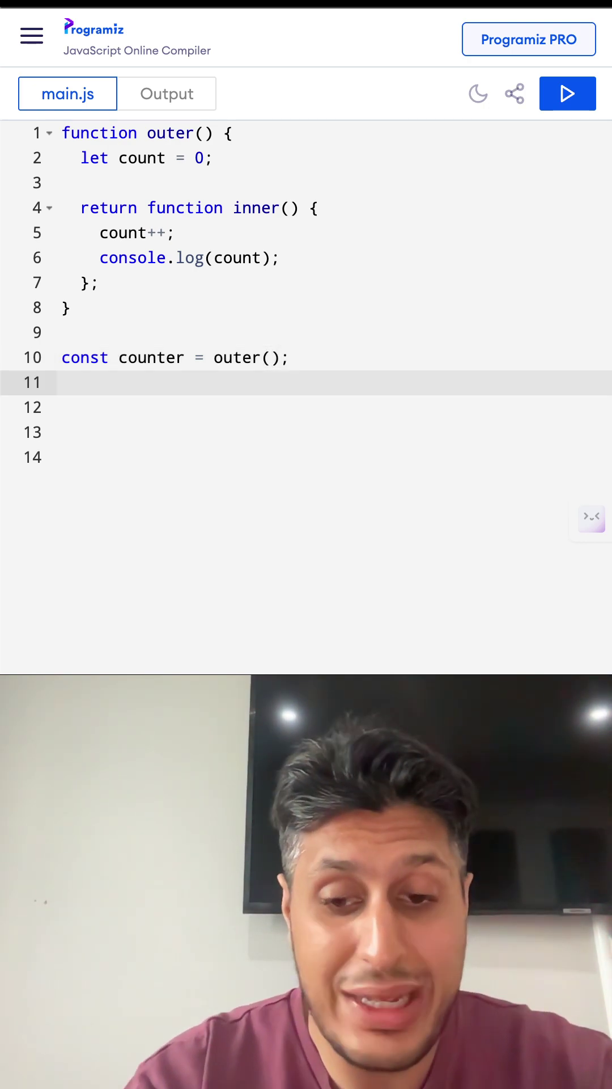
{"action": "type", "text": "counter();"}
Add counter(); and duplicate it so counter() is called three times.
{"action": "key", "text": "shift+Home"}
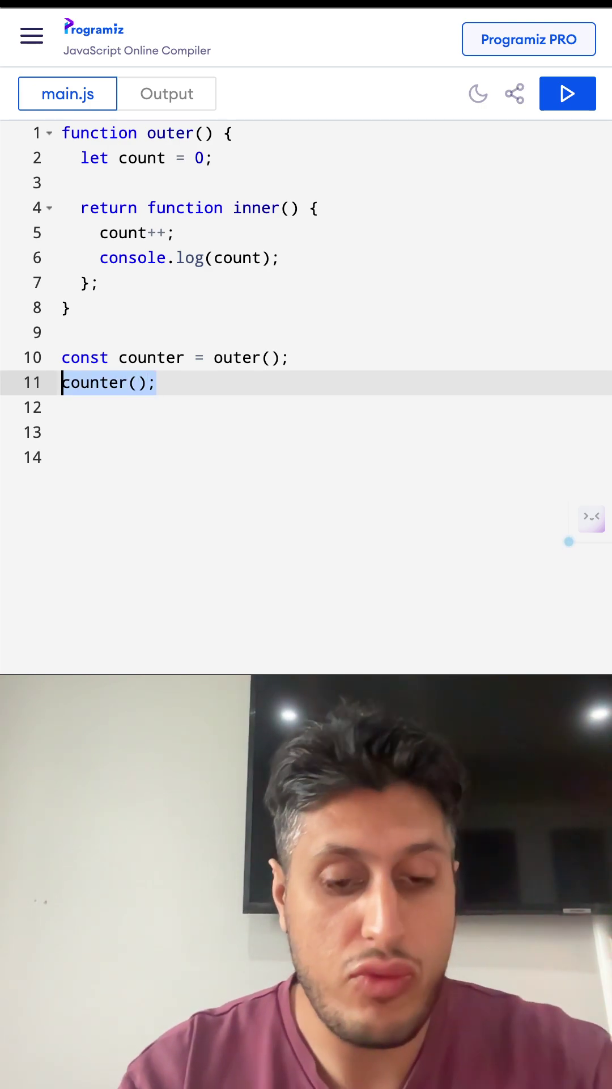
{"action": "key", "text": "ctrl+c"}
{"action": "key", "text": "End"}
{"action": "key", "text": "Return"}
{"action": "key", "text": "ctrl+v"}
{"action": "key", "text": "Return"}
{"action": "key", "text": "ctrl+v"}
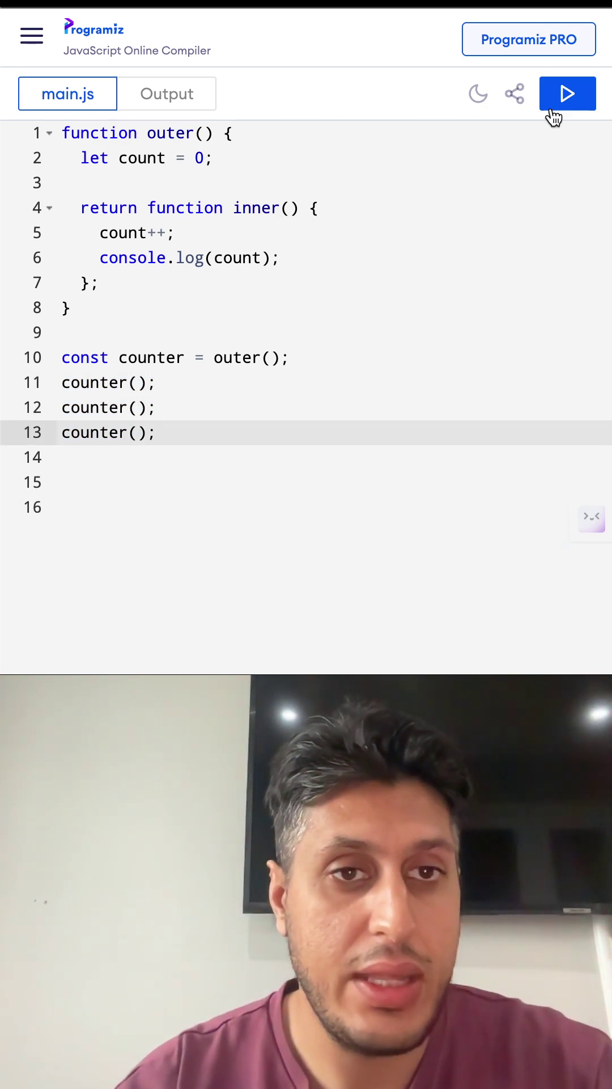
Run the counter code to print 1, 2, 3.
{"action": "left_click", "coordinate": [551, 111]}
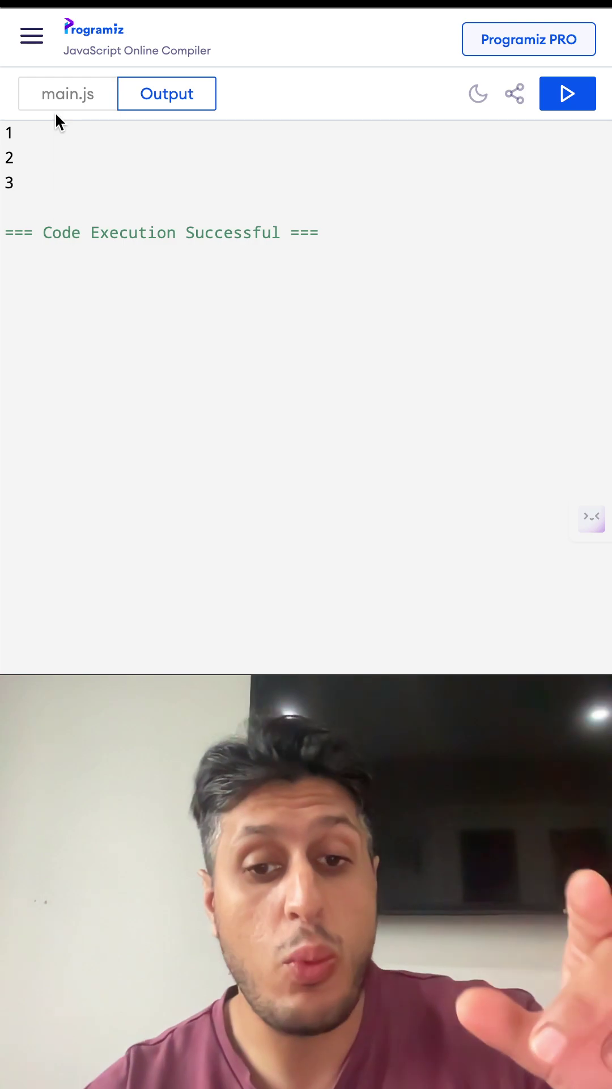